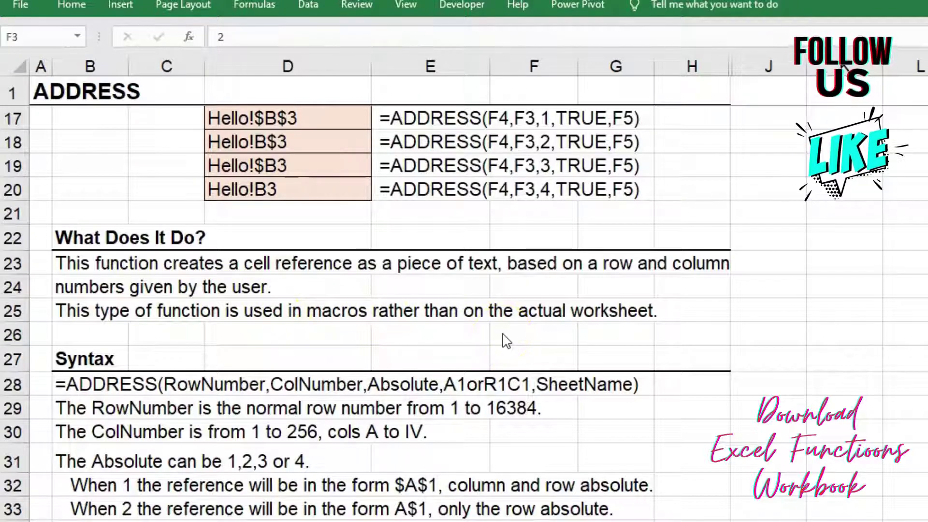
Review the ADDRESS syntax notes and the A1-style example formulas in rows 7 to 10 with their row and column input cells
{"action": "scroll", "coordinate": [505, 341], "scroll_direction": "down", "scroll_amount": 2}
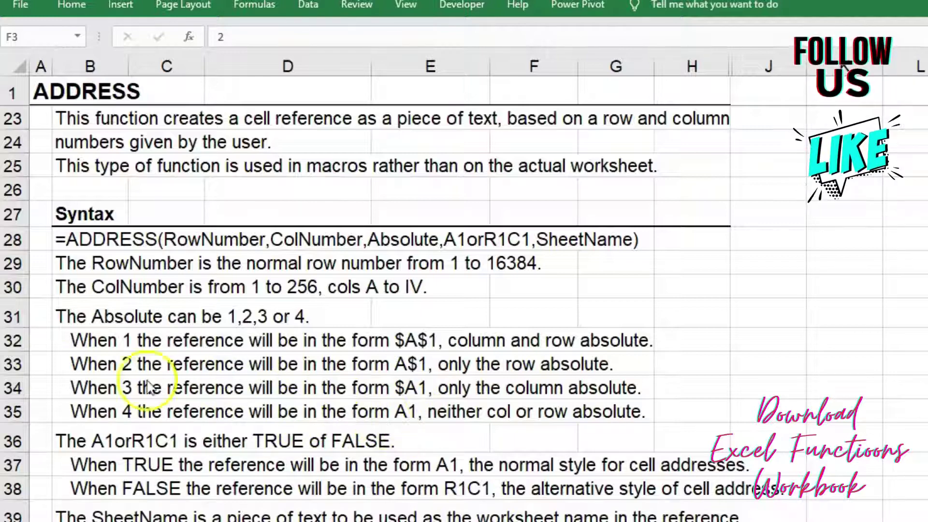
{"action": "scroll", "coordinate": [72, 324], "scroll_direction": "down", "scroll_amount": 1}
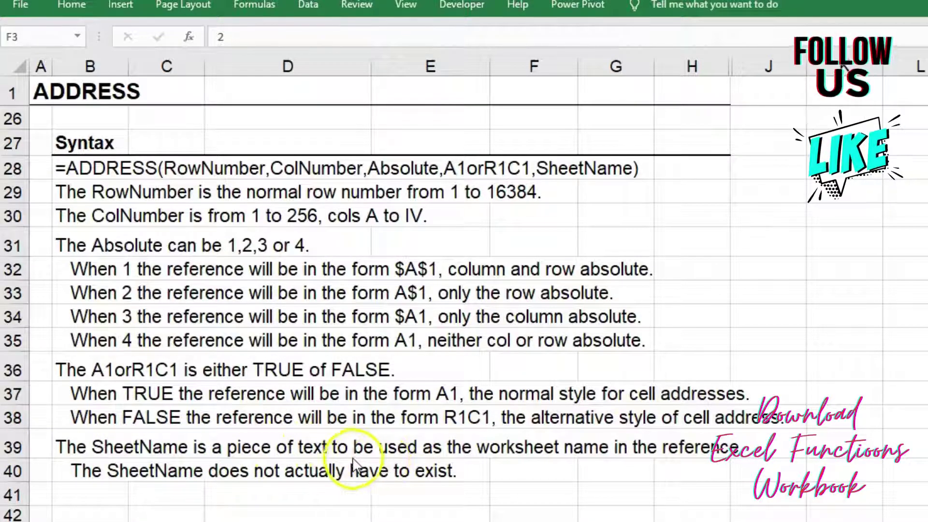
{"action": "scroll", "coordinate": [381, 460], "scroll_direction": "up", "scroll_amount": 8}
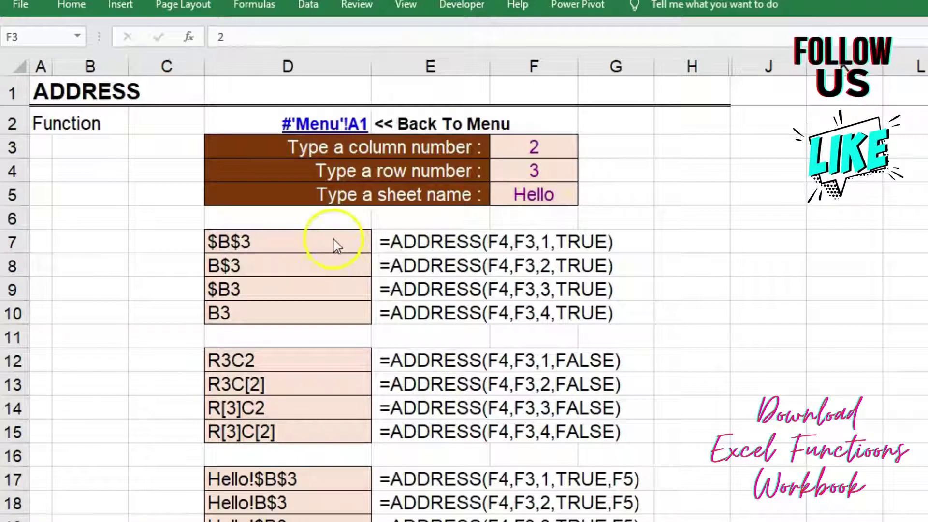
{"action": "left_click", "coordinate": [308, 241]}
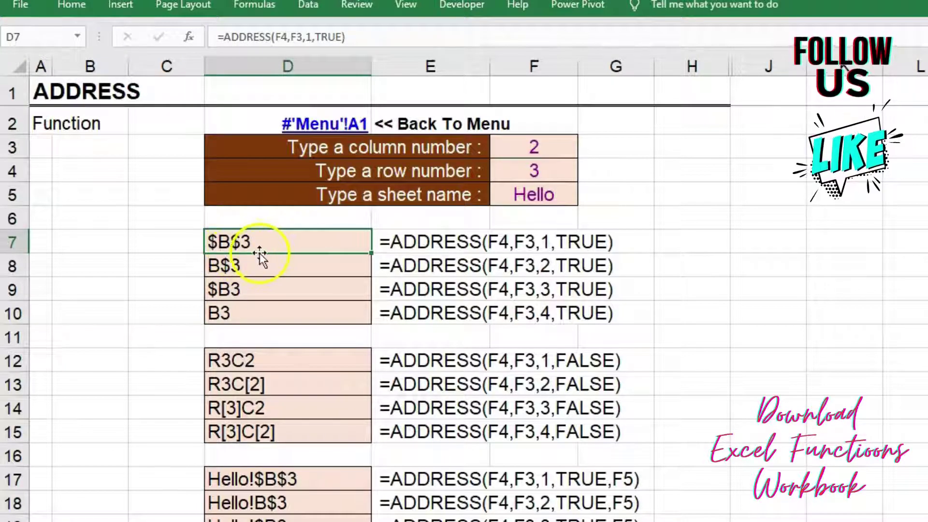
{"action": "left_click", "coordinate": [429, 249]}
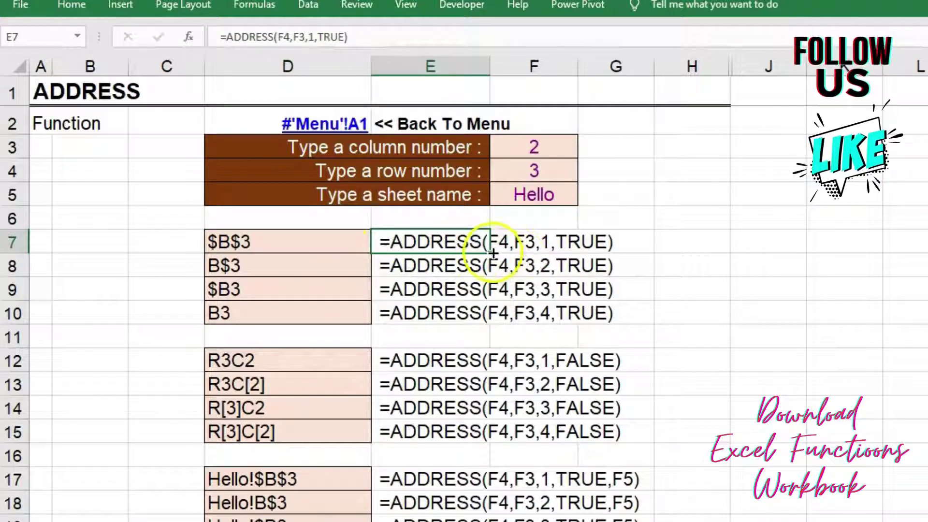
{"action": "left_click", "coordinate": [549, 172]}
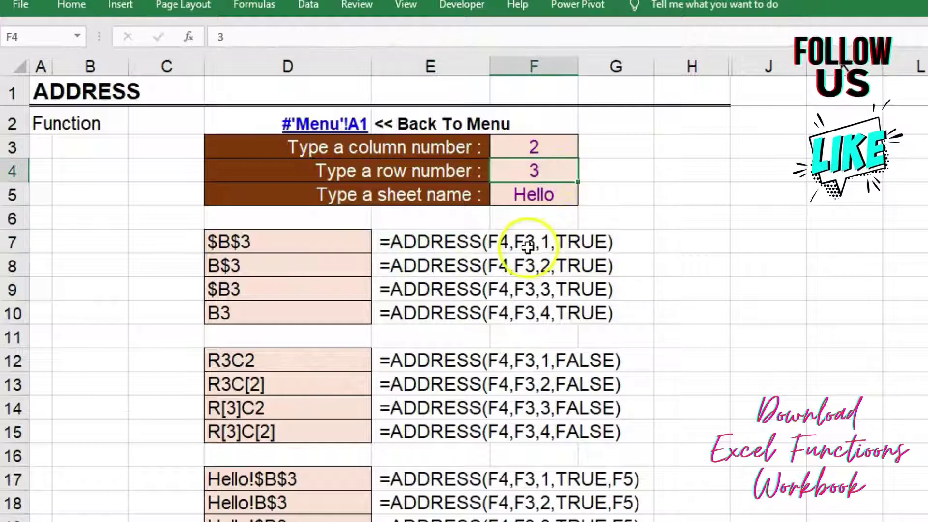
{"action": "left_click", "coordinate": [534, 154]}
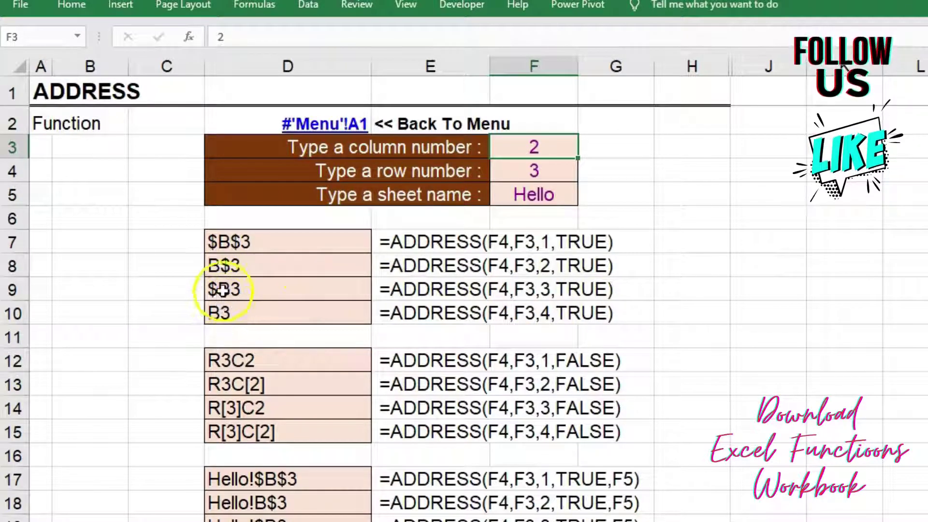
{"action": "left_click", "coordinate": [223, 290]}
{"action": "left_click", "coordinate": [548, 322]}
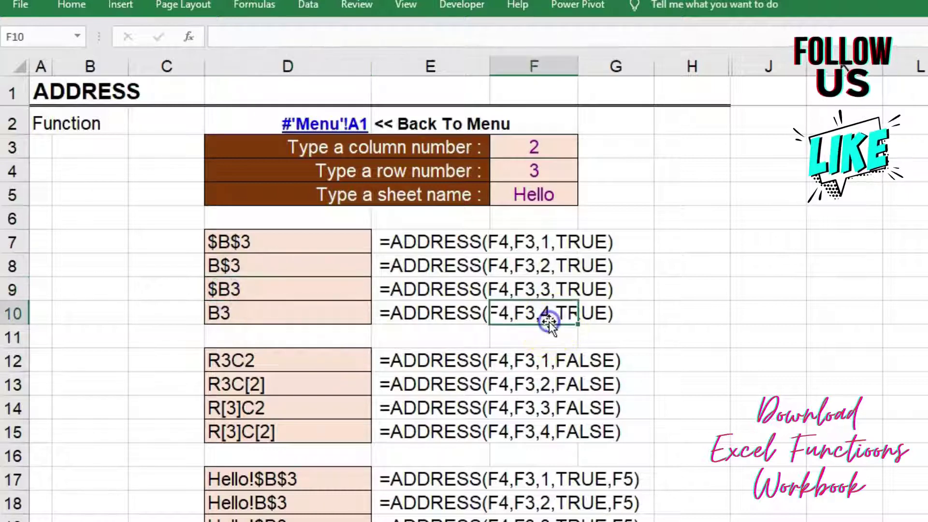
{"action": "left_click", "coordinate": [242, 314]}
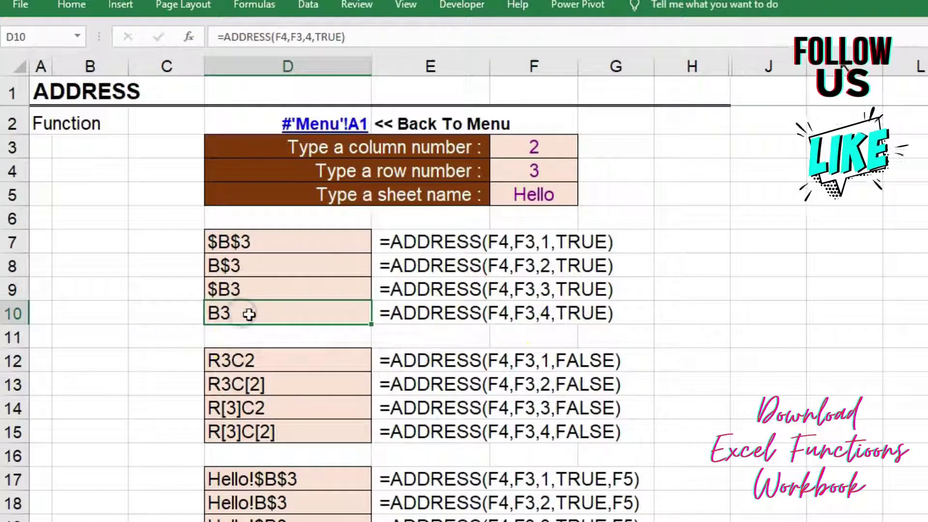
Examine the R1C1-style examples in rows 12 to 15 and the sheet-name examples in rows 17 to 20 with their input cell F5
{"action": "scroll", "coordinate": [457, 383], "scroll_direction": "down", "scroll_amount": 1}
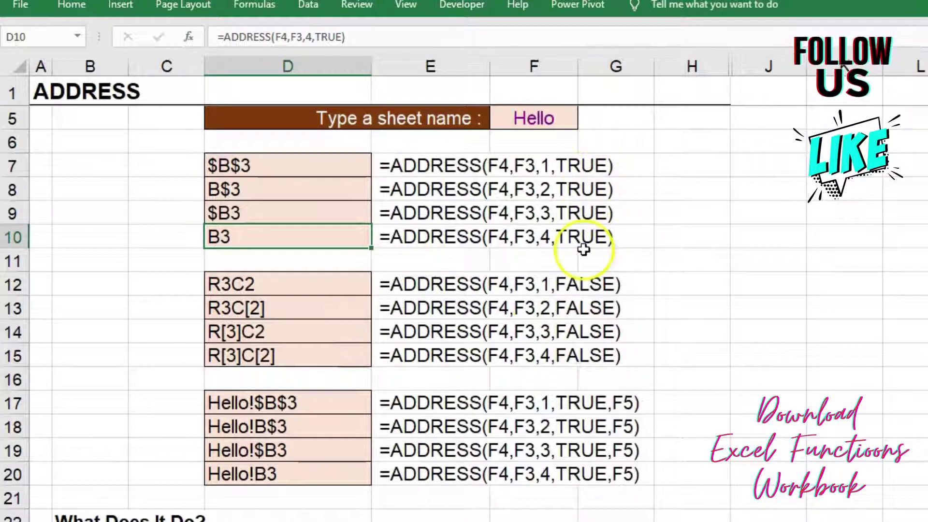
{"action": "left_click", "coordinate": [277, 287]}
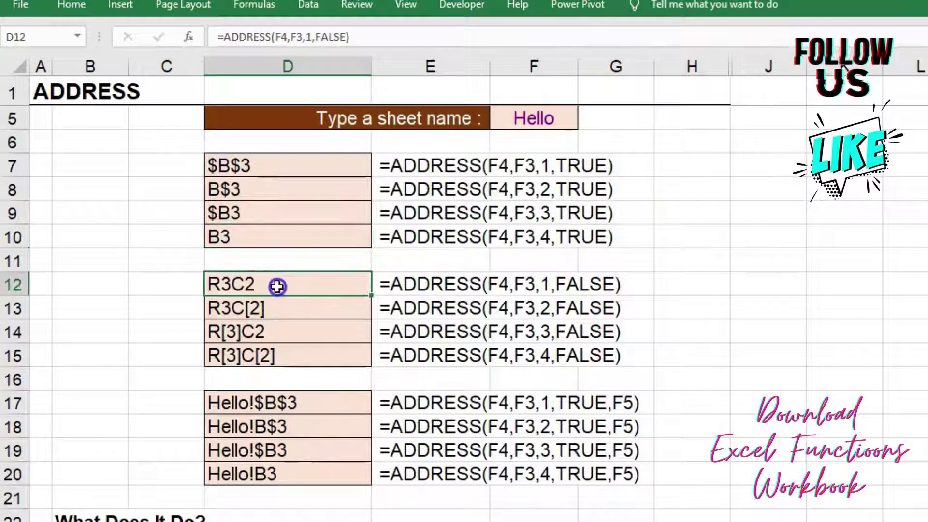
{"action": "left_click", "coordinate": [289, 313]}
{"action": "left_click", "coordinate": [312, 330]}
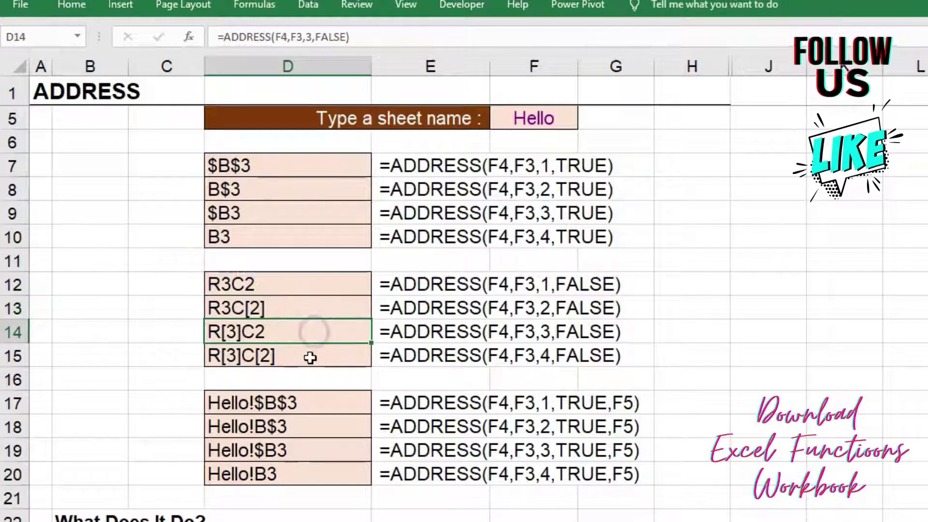
{"action": "scroll", "coordinate": [326, 330], "scroll_direction": "down", "scroll_amount": 1}
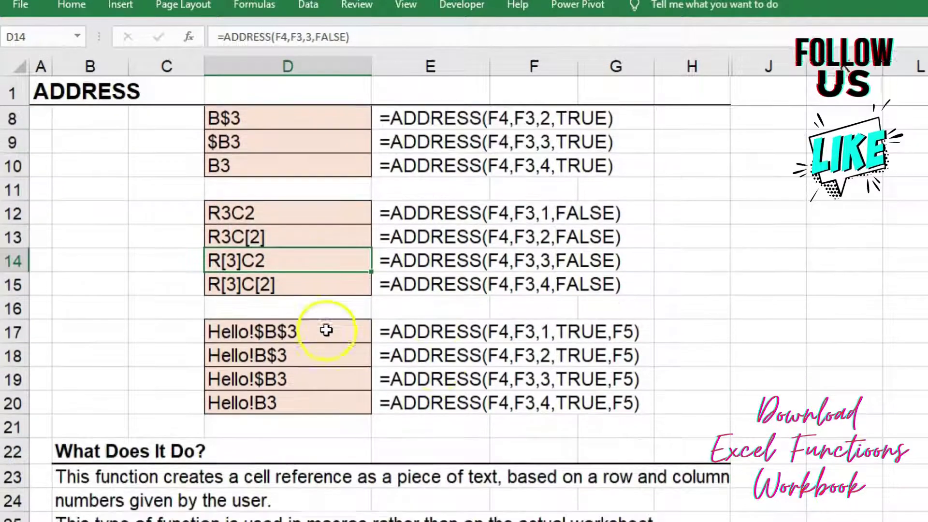
{"action": "left_click_drag", "start_coordinate": [414, 337], "coordinate": [421, 389]}
{"action": "left_click", "coordinate": [415, 338]}
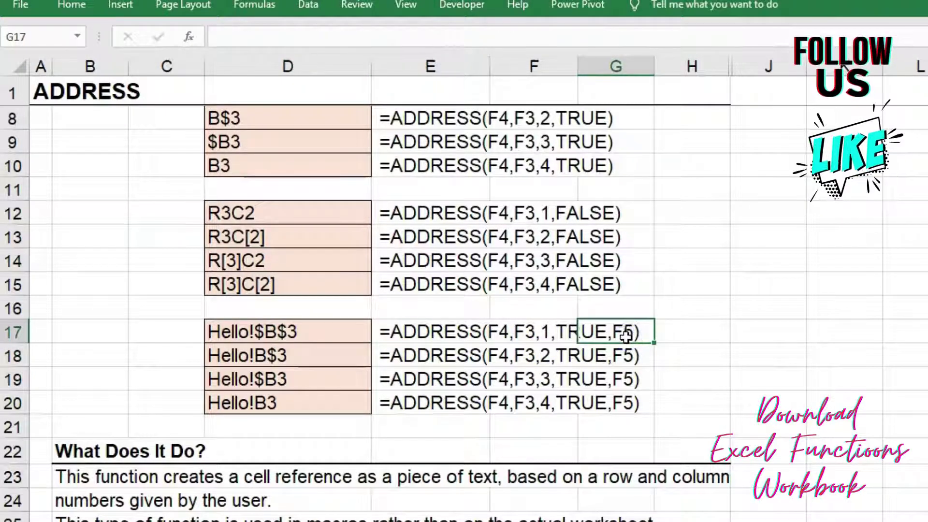
{"action": "scroll", "coordinate": [555, 310], "scroll_direction": "up", "scroll_amount": 2}
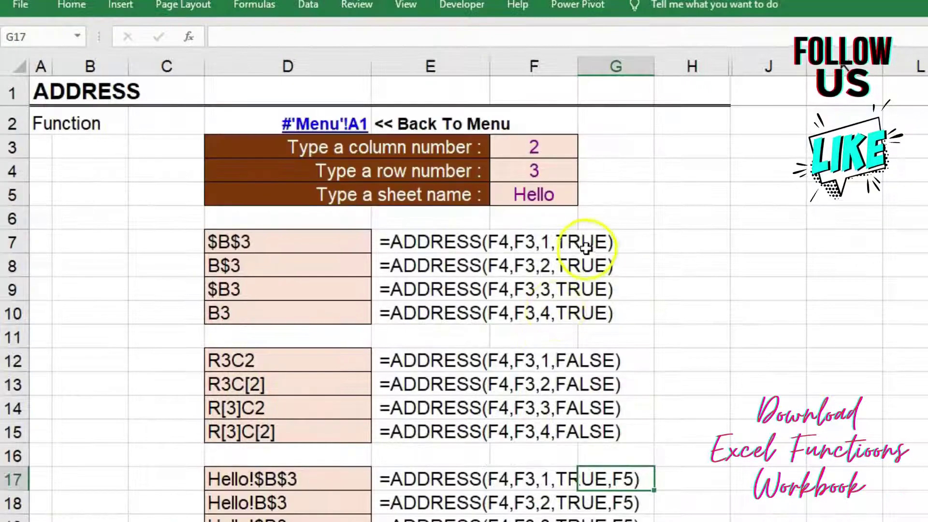
{"action": "left_click", "coordinate": [539, 196]}
{"action": "scroll", "coordinate": [540, 194], "scroll_direction": "down", "scroll_amount": 4}
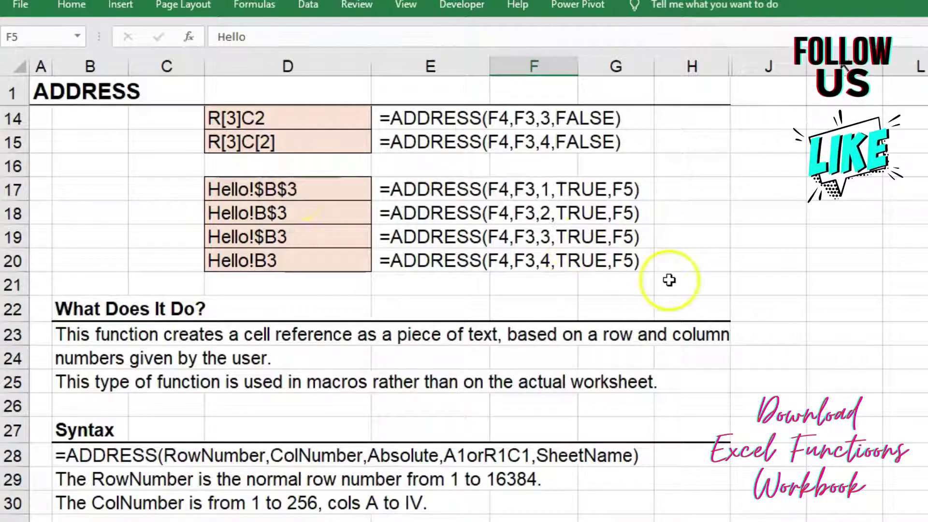
{"action": "scroll", "coordinate": [670, 280], "scroll_direction": "up", "scroll_amount": 4}
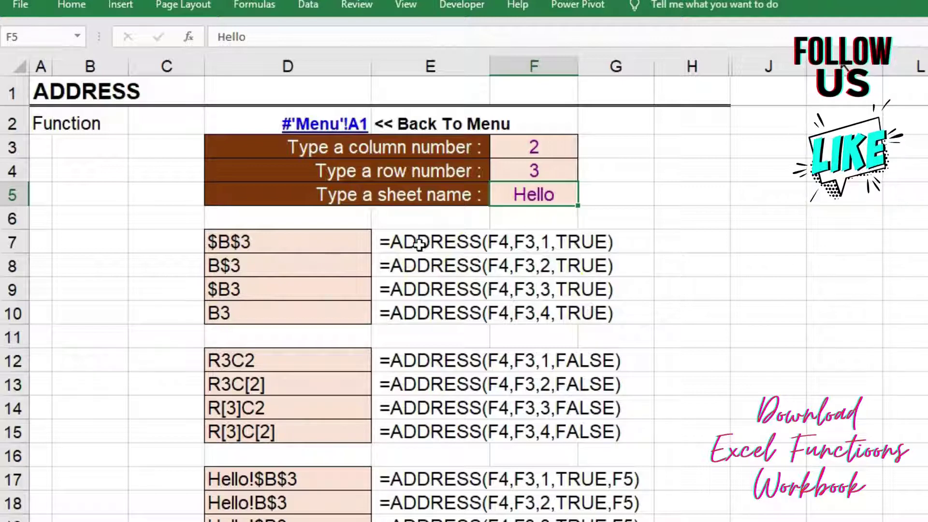
Search the function library for ADDRESS and start inserting that function in cell H3
{"action": "left_click", "coordinate": [680, 147]}
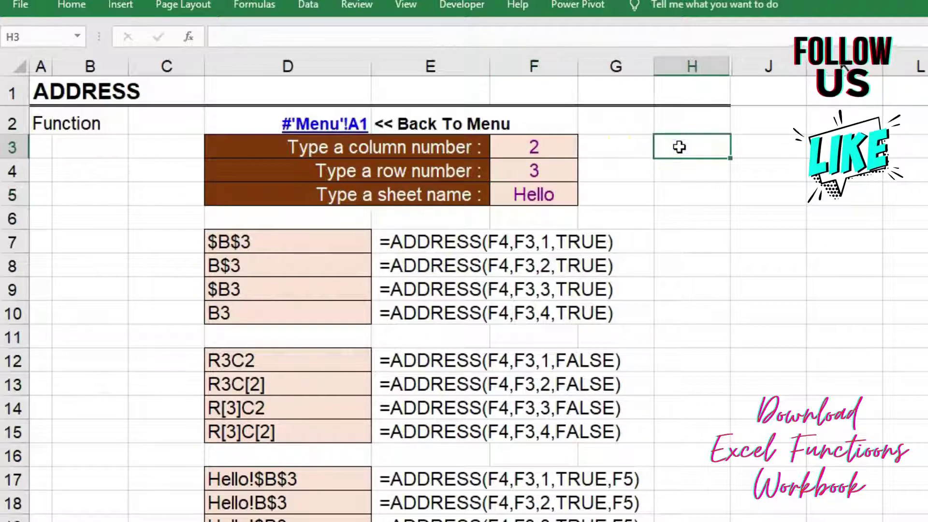
{"action": "left_click", "coordinate": [188, 39]}
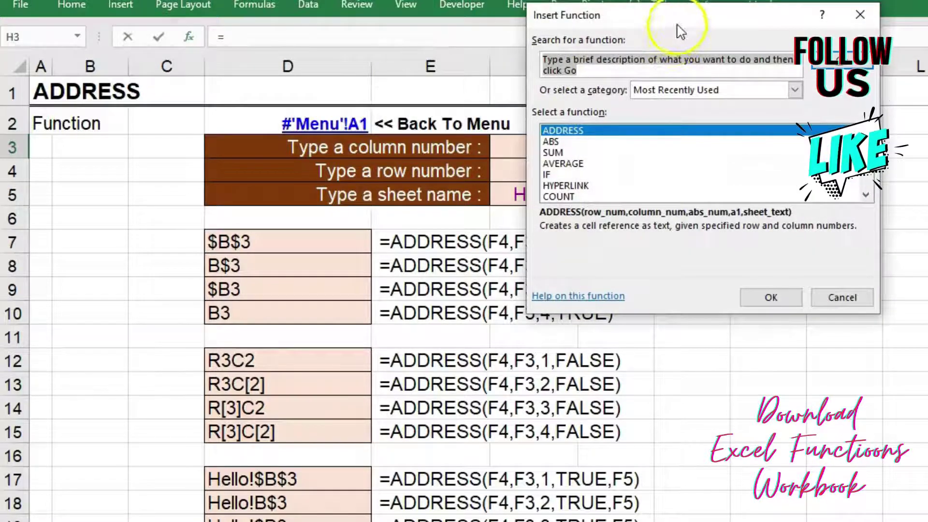
{"action": "left_click", "coordinate": [587, 70]}
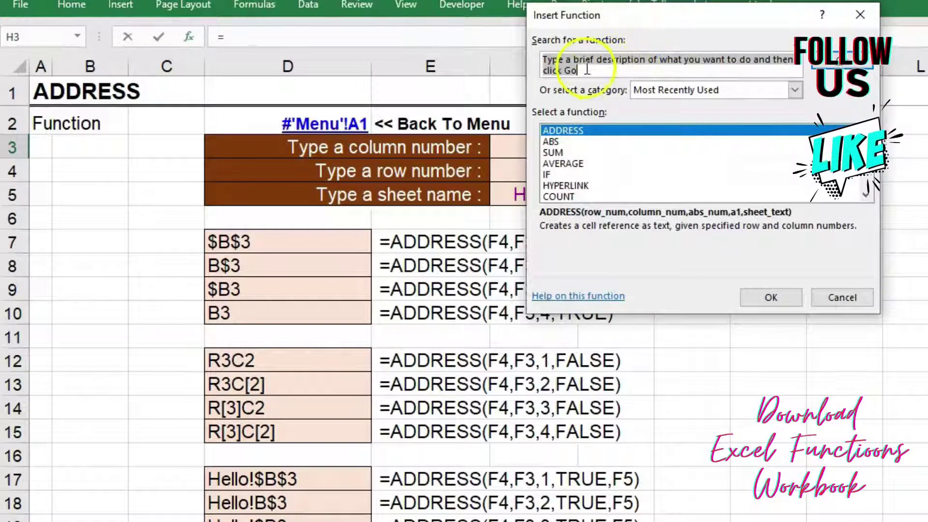
{"action": "left_click_drag", "start_coordinate": [587, 70], "coordinate": [542, 61]}
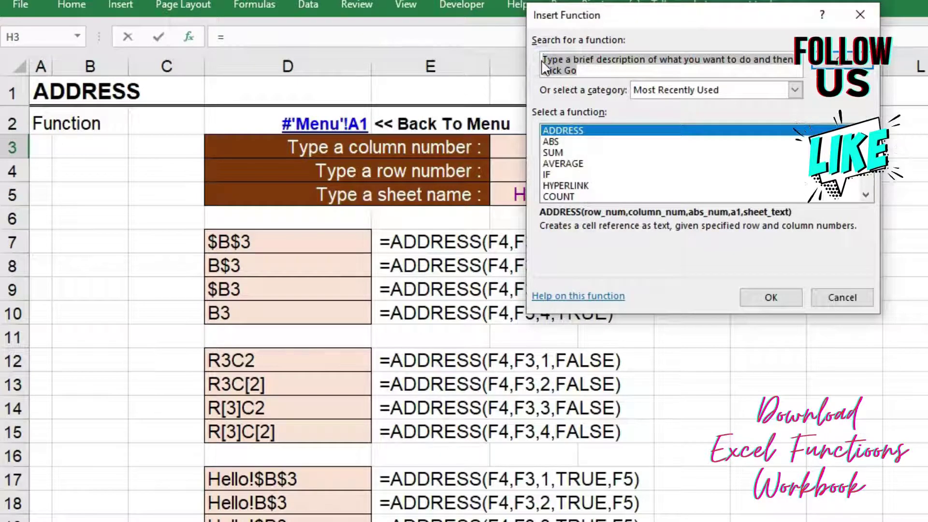
{"action": "type", "text": "A"}
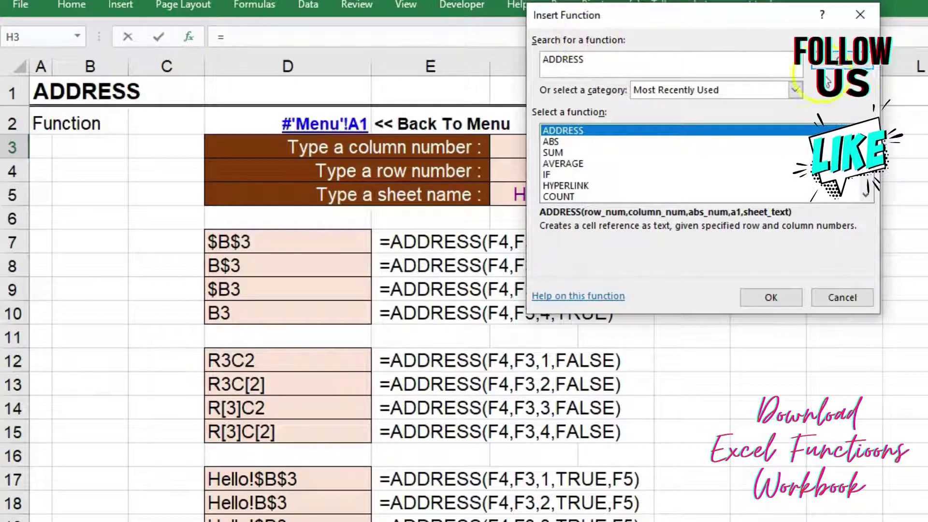
{"action": "type", "text": "DDRESS"}
{"action": "left_click", "coordinate": [865, 67]}
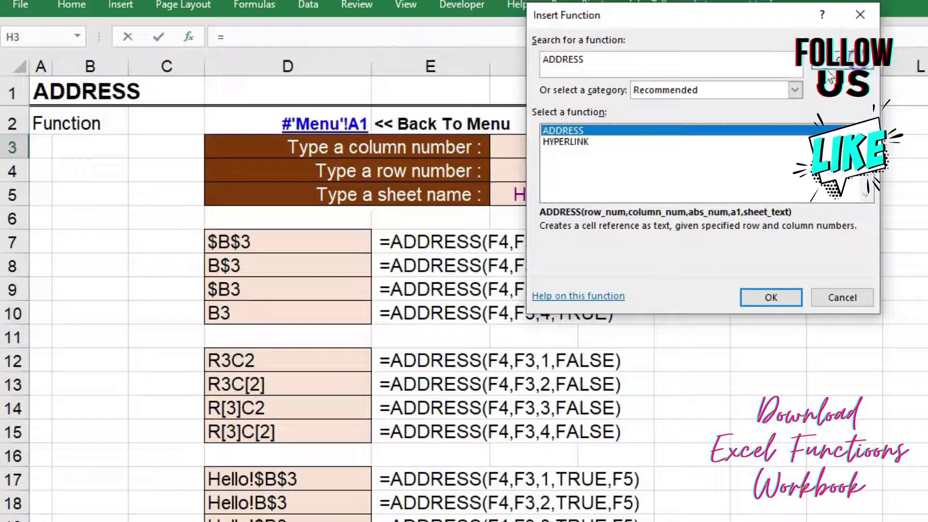
{"action": "double_click", "coordinate": [550, 129]}
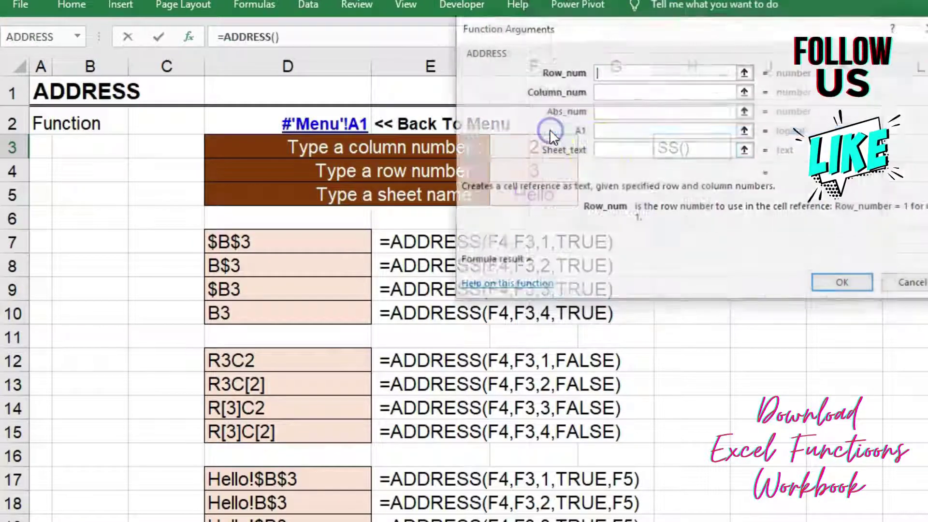
Set the ADDRESS arguments to Row_num 2, Column_num 2, Abs_num 3 and A1 0, and enter the formula in H3
{"action": "left_click", "coordinate": [624, 71]}
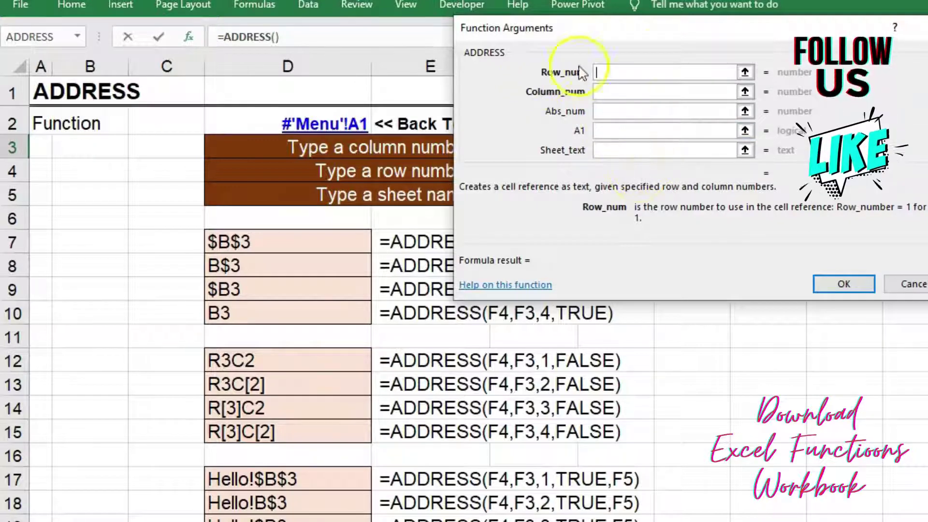
{"action": "type", "text": "2"}
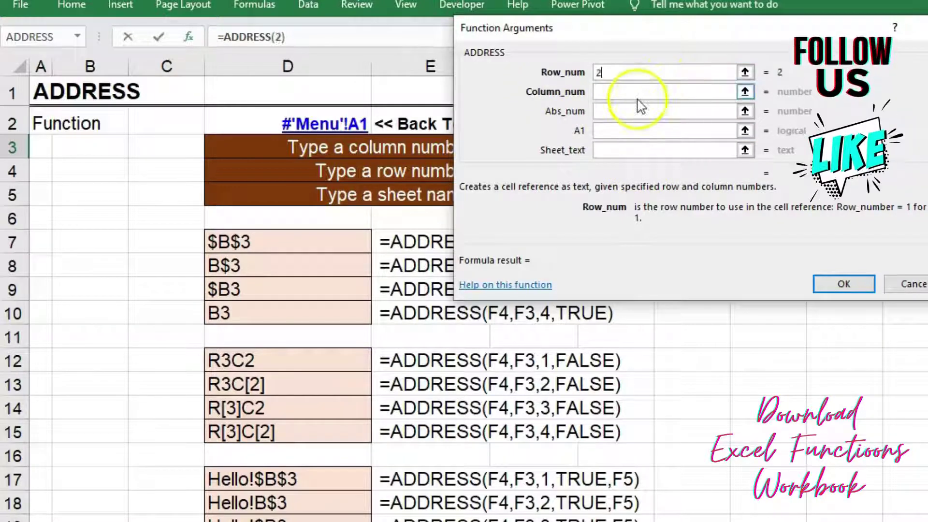
{"action": "left_click", "coordinate": [637, 93]}
{"action": "type", "text": "2"}
{"action": "left_click", "coordinate": [637, 112]}
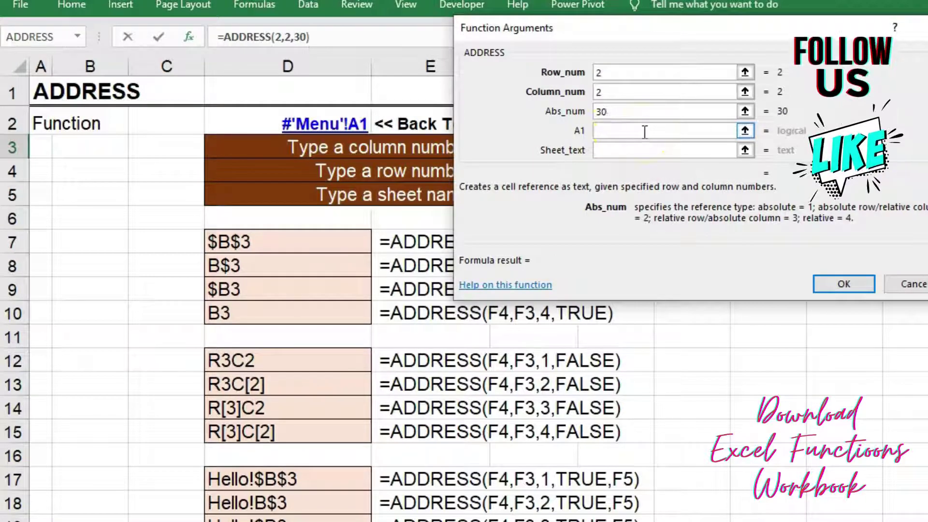
{"action": "key", "text": "BackSpace"}
{"action": "left_click", "coordinate": [637, 131]}
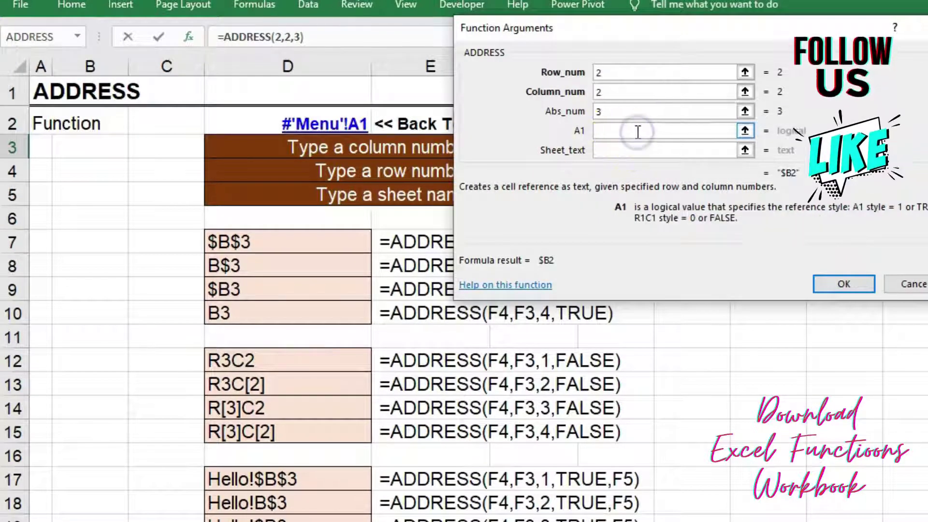
{"action": "type", "text": "0"}
{"action": "left_click", "coordinate": [613, 134]}
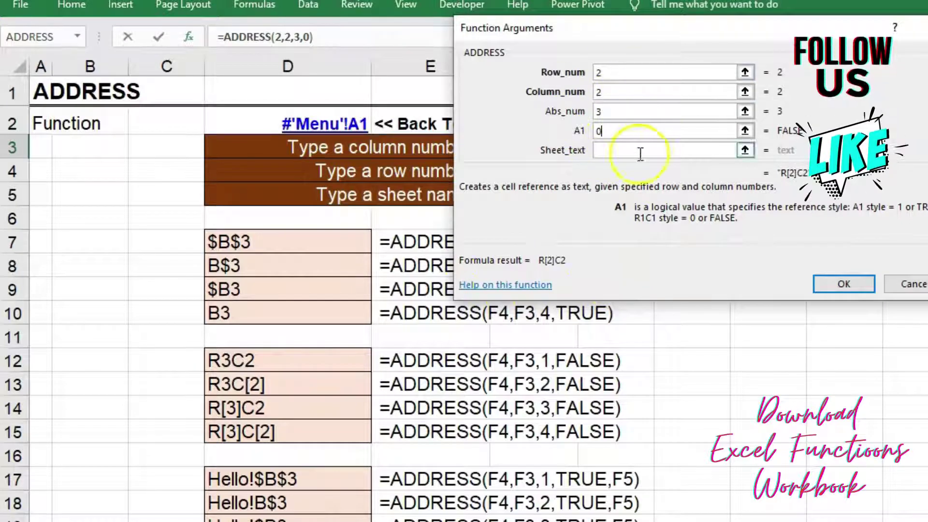
{"action": "left_click", "coordinate": [853, 282]}
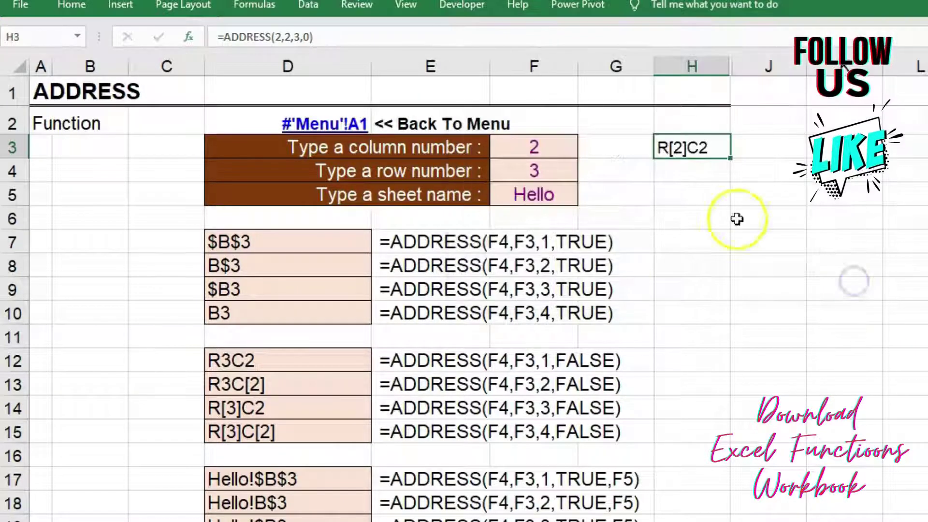